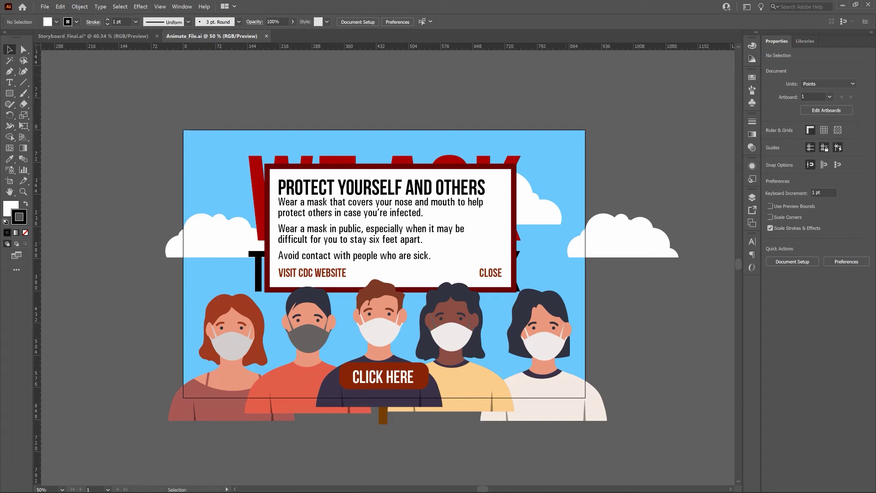
# Show the Illustrator Layers panel with the eight banner layers, Button through Sky, including Clouds.
pyautogui.press('F7')
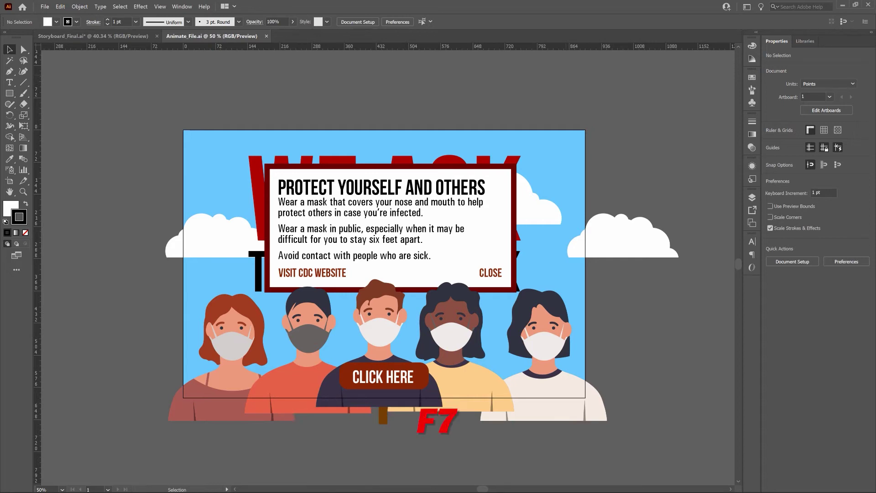
pyautogui.click(751, 195)
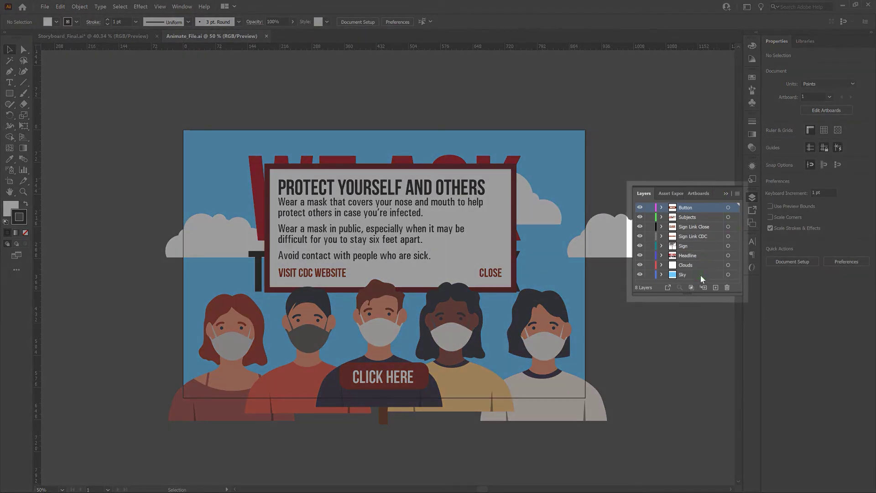
pyautogui.click(704, 267)
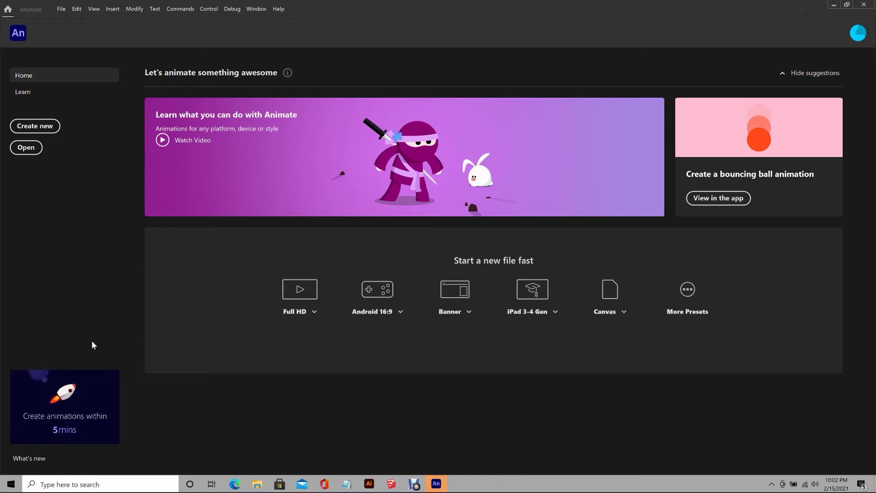
# Open Animate's New Document dialog with the Web presets (Low, 640 x 480, HTML5 Canvas).
pyautogui.hotkey('ctrl', 'n')
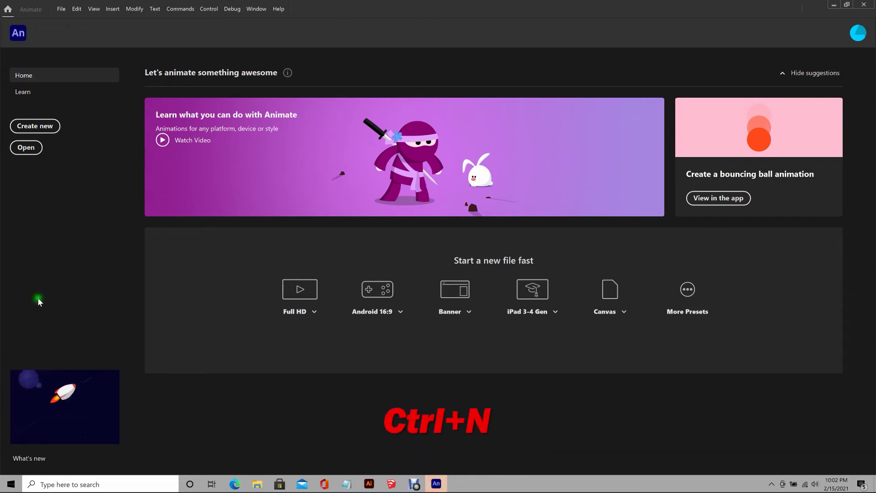
pyautogui.click(35, 126)
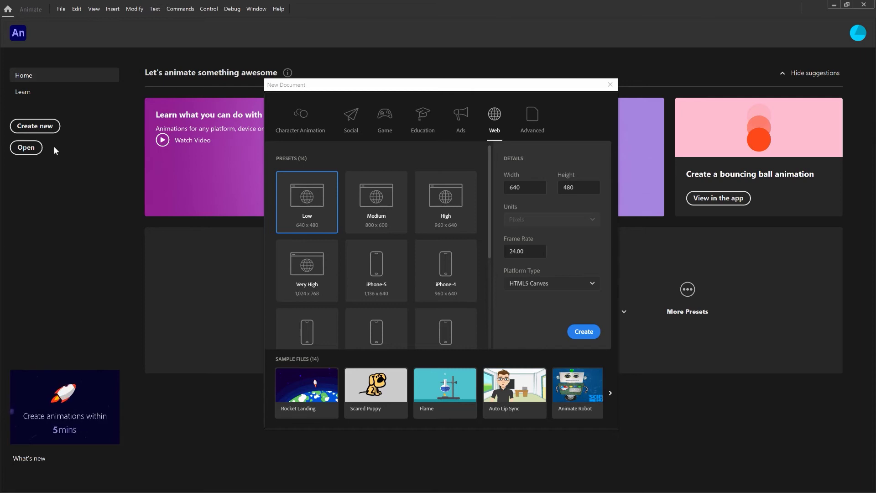
# Create a 900 × 600 document with HTML5 Canvas as the platform type.
pyautogui.click(515, 188)
pyautogui.write('900')
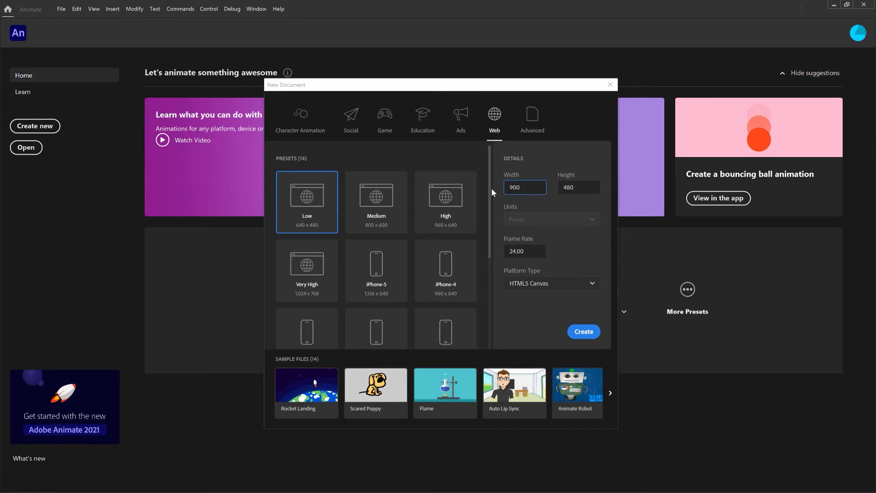
pyautogui.press('Tab')
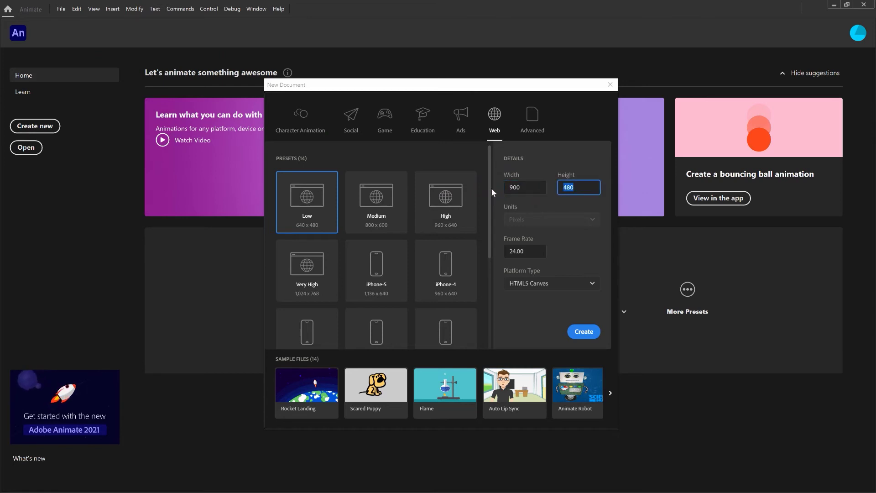
pyautogui.write('600')
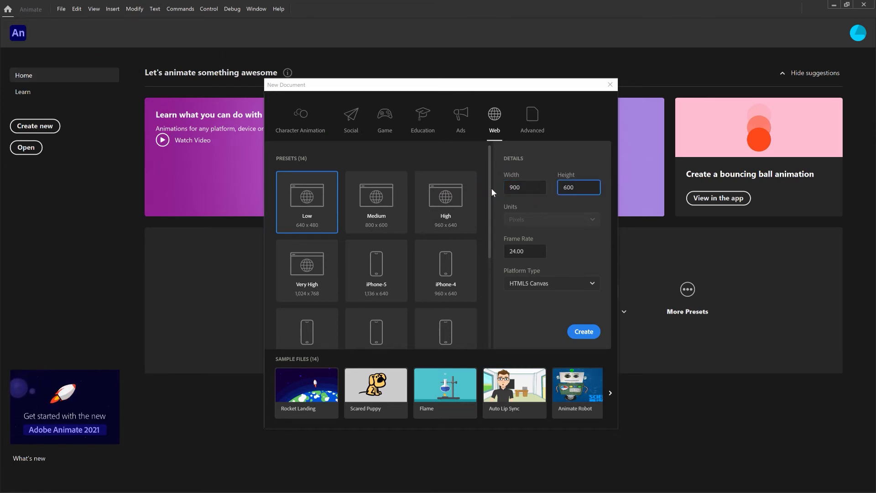
pyautogui.click(593, 284)
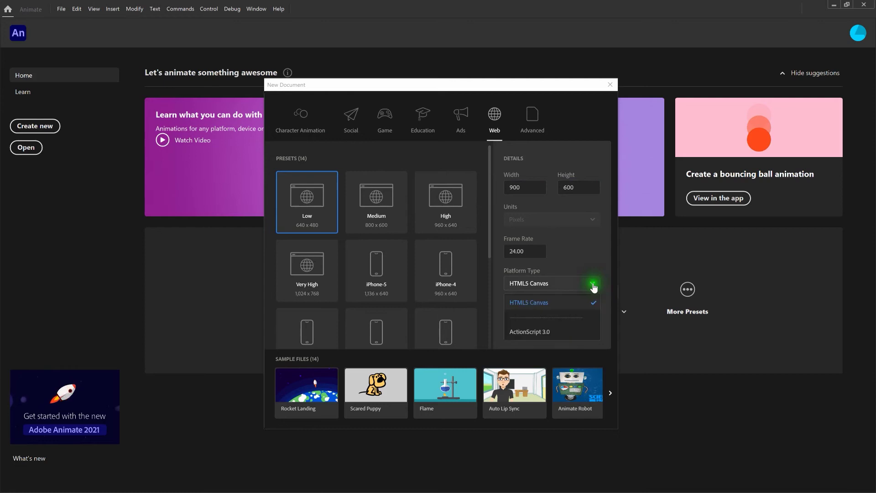
pyautogui.click(596, 264)
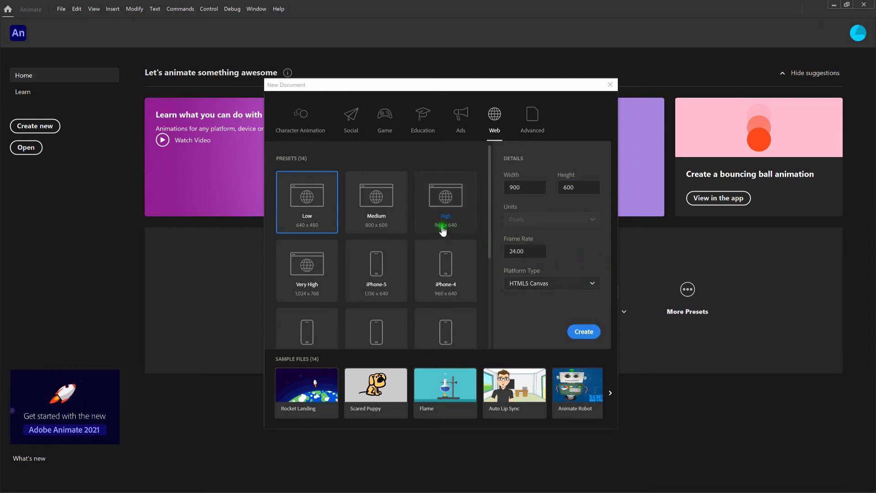
pyautogui.click(591, 335)
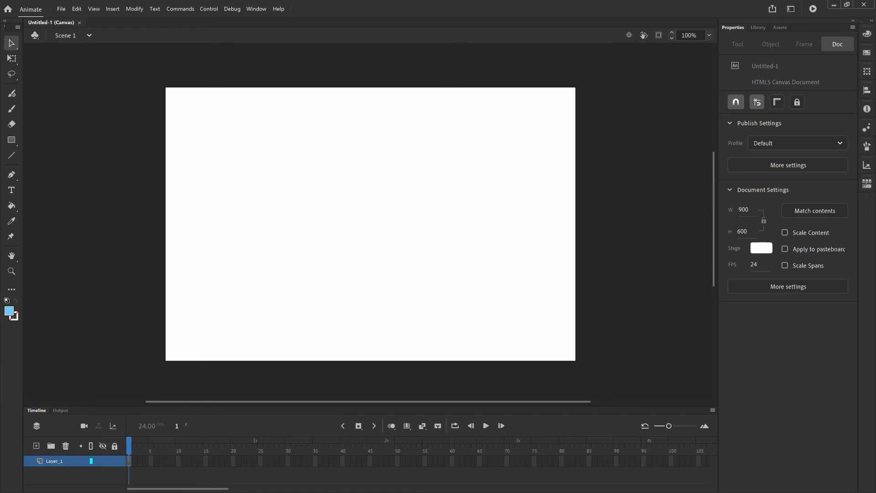
# Bring up the File menu's Import submenu showing Import to Stage.
pyautogui.click(61, 8)
pyautogui.moveTo(94, 122)
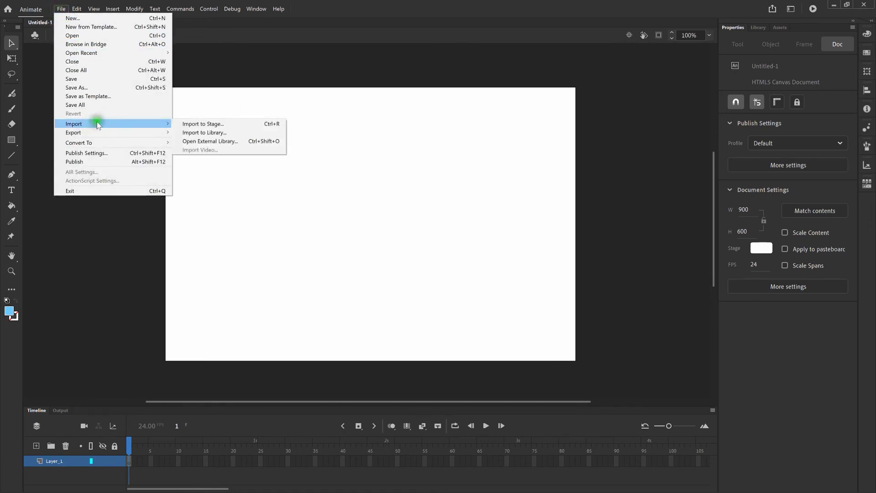
pyautogui.click(198, 123)
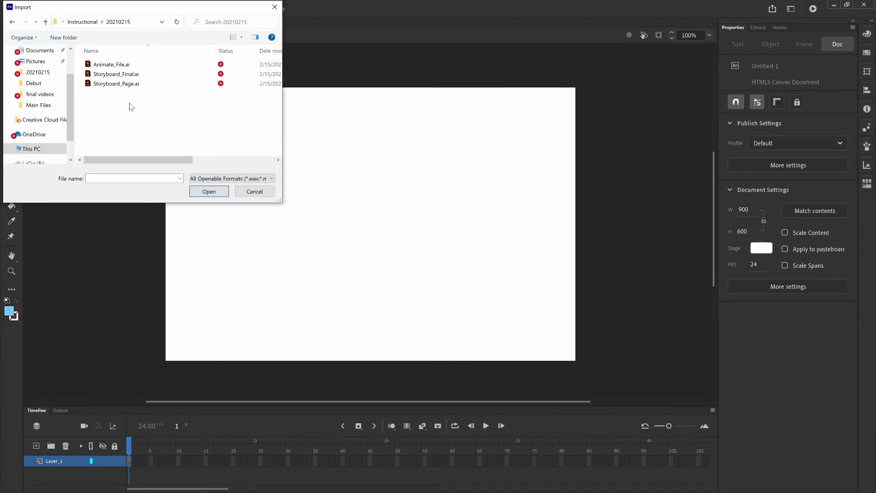
pyautogui.click(124, 65)
pyautogui.click(209, 191)
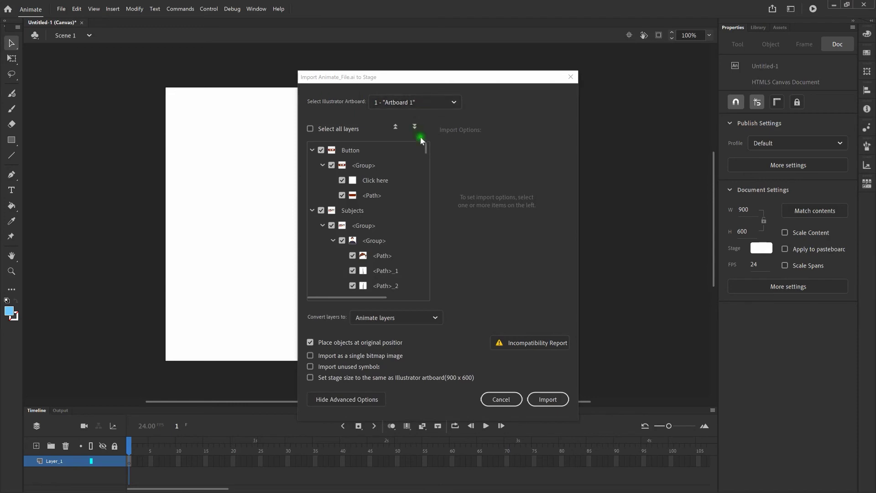
pyautogui.scroll(-5, 426, 145)
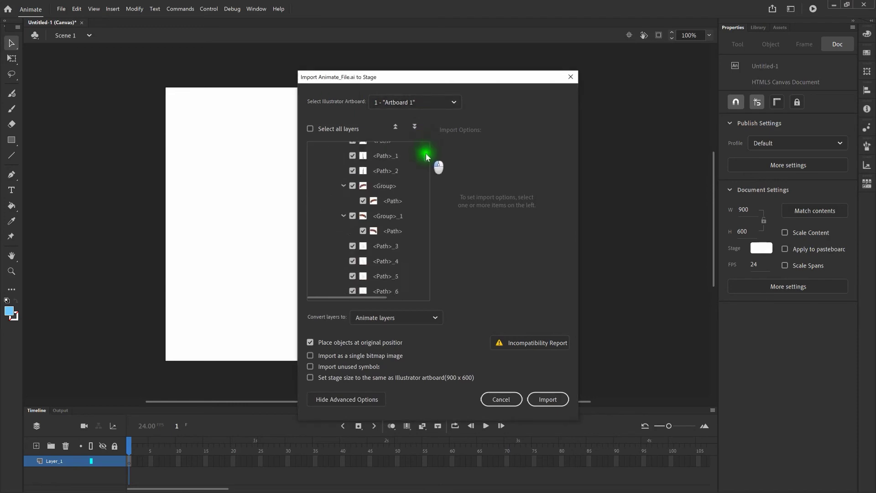
pyautogui.scroll(-6, 425, 161)
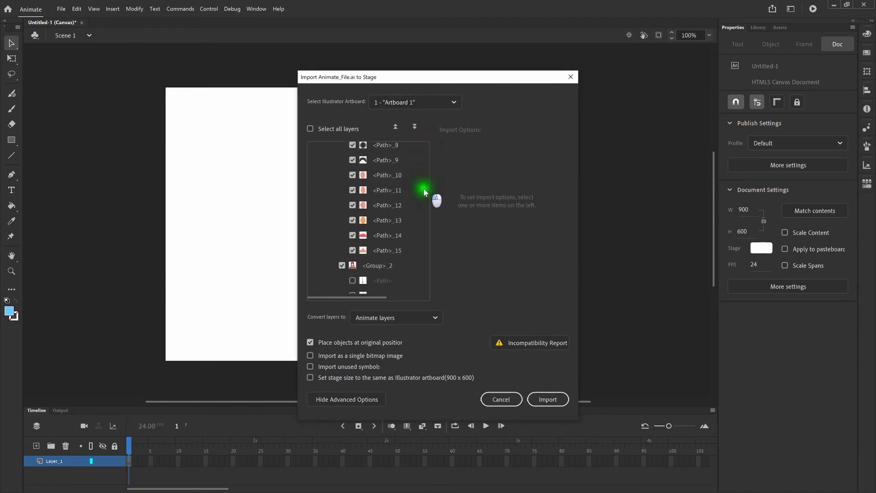
pyautogui.scroll(-10, 423, 200)
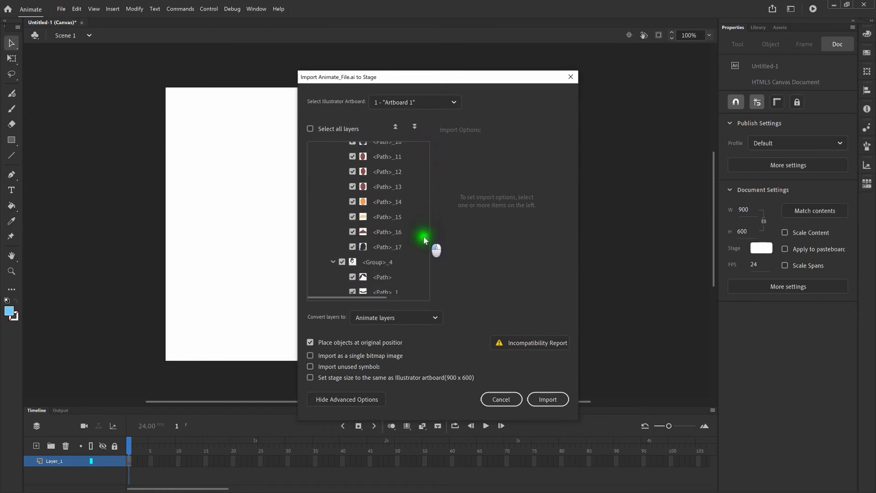
pyautogui.scroll(-8, 424, 247)
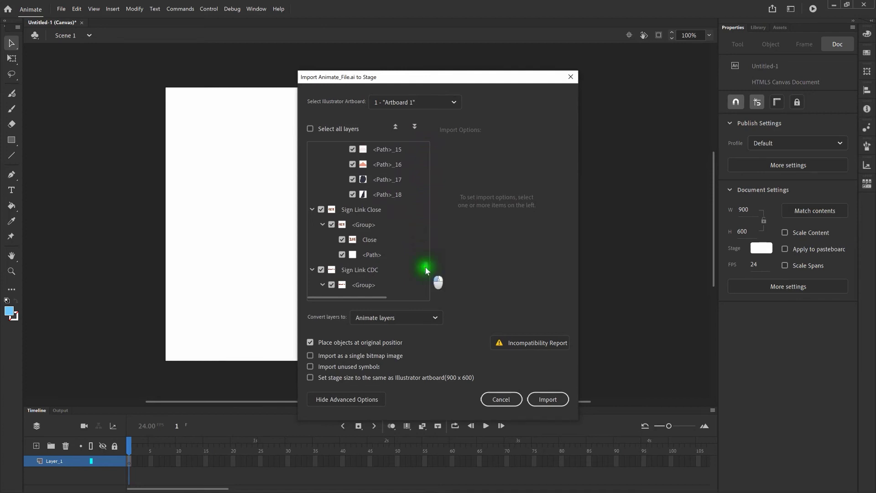
pyautogui.scroll(15, 426, 267)
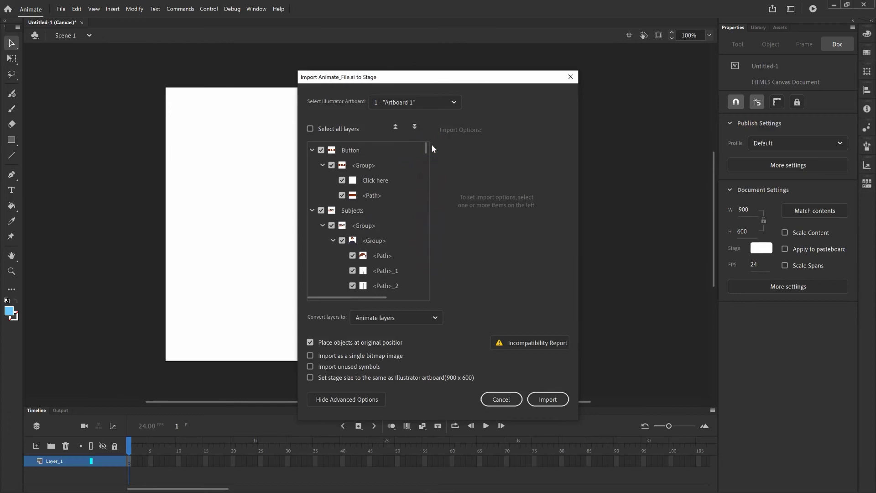
# Keep every Illustrator layer, including Subjects, checked and view the Convert layers to options.
pyautogui.click(312, 130)
pyautogui.click(311, 129)
pyautogui.click(321, 211)
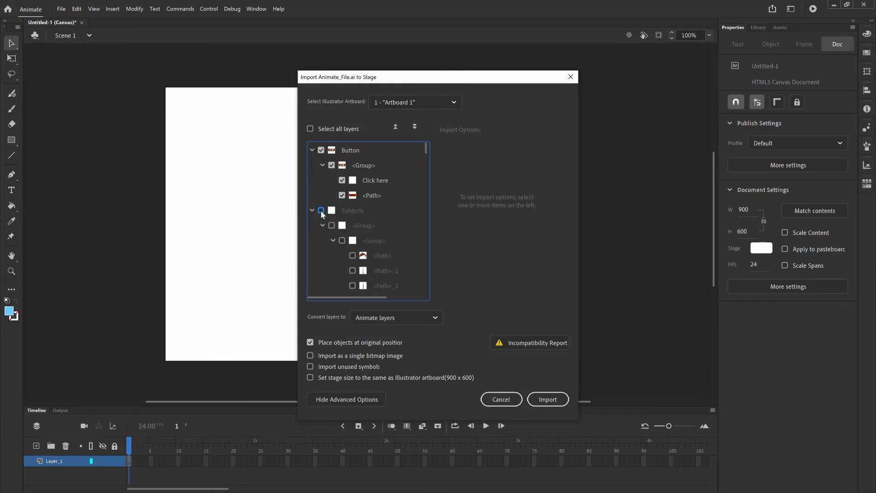
pyautogui.click(322, 211)
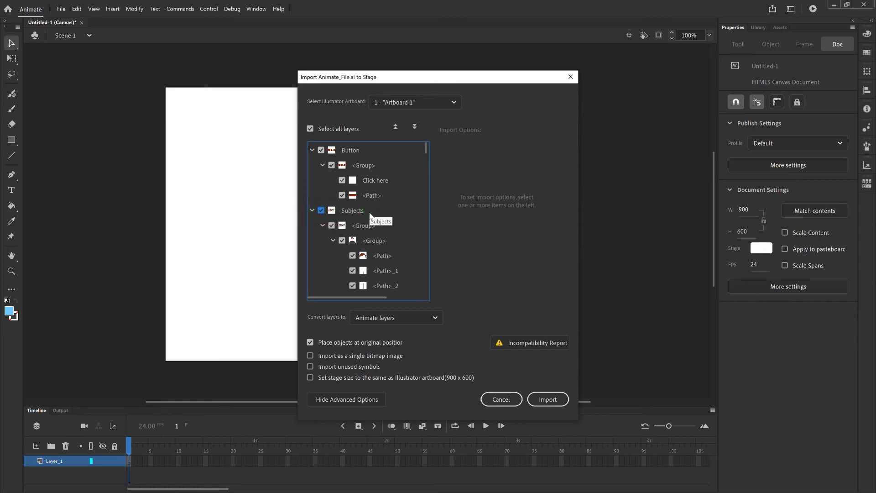
pyautogui.moveTo(370, 215); pyautogui.dragTo(428, 216)
pyautogui.click(436, 320)
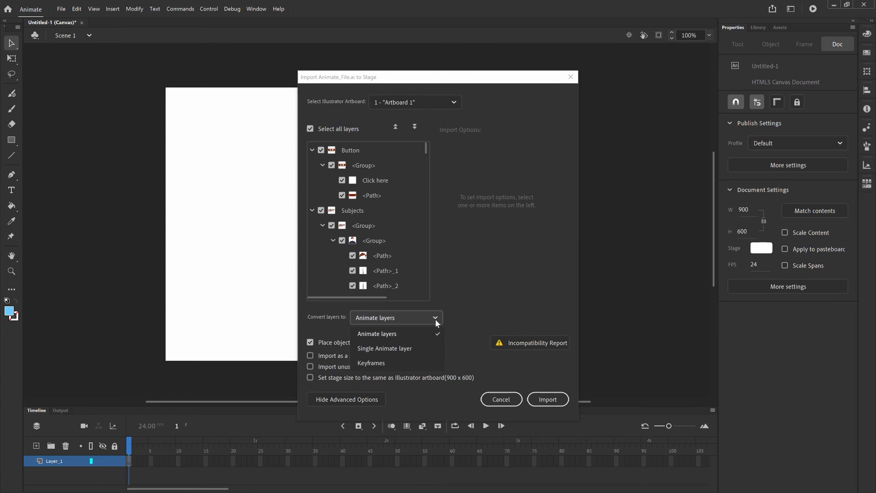
# Keep conversion to Animate layers and view the Incompatibility Report for leading and justification issues.
pyautogui.click(470, 315)
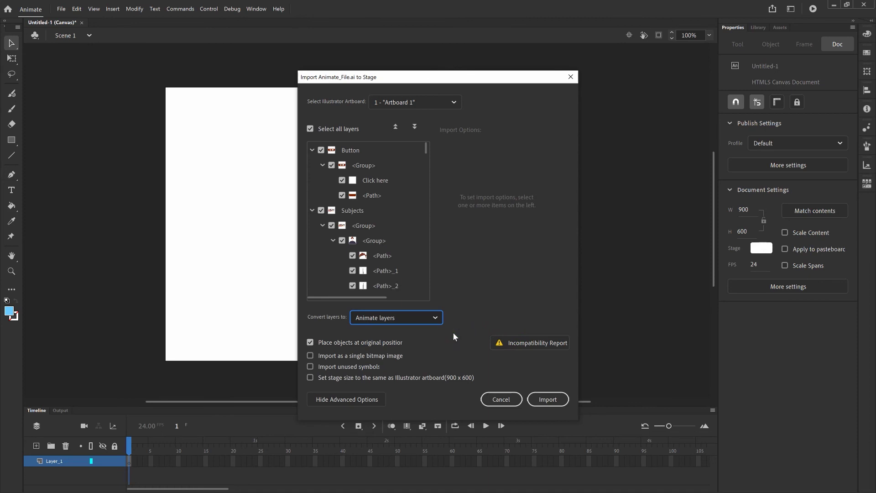
pyautogui.click(554, 343)
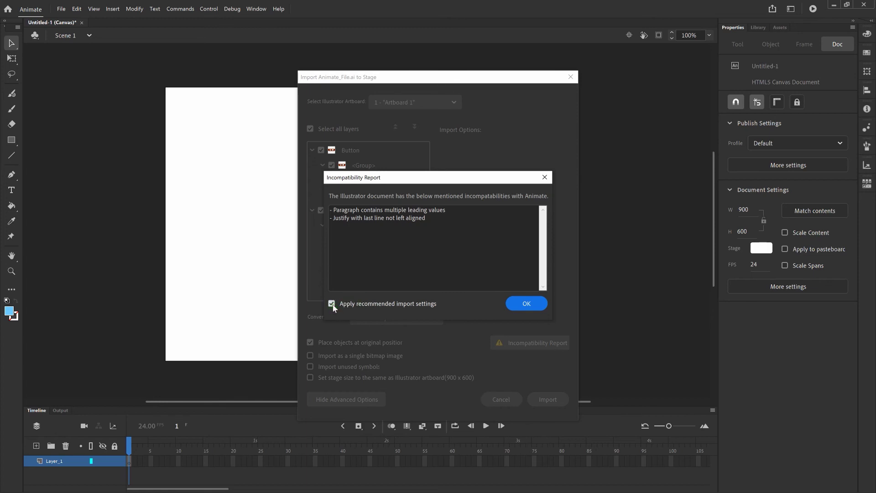
# Accept the recommended settings in the Incompatibility Report and import the banner artwork.
pyautogui.click(527, 304)
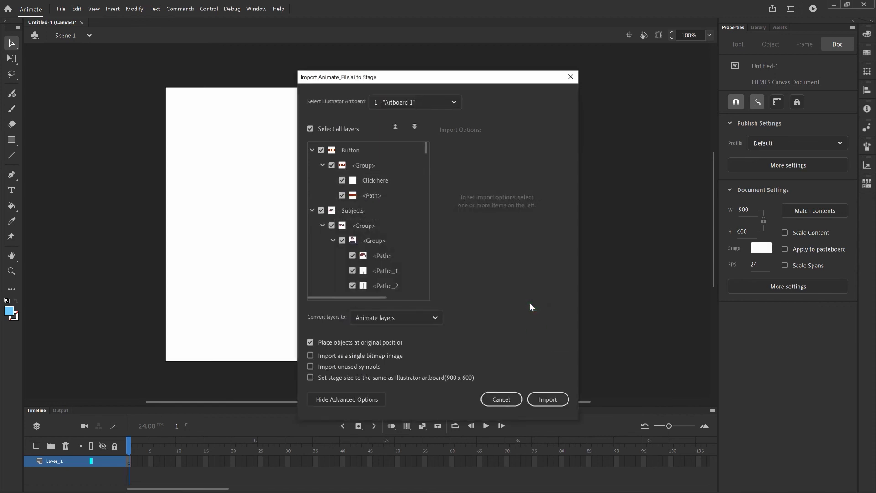
pyautogui.click(550, 400)
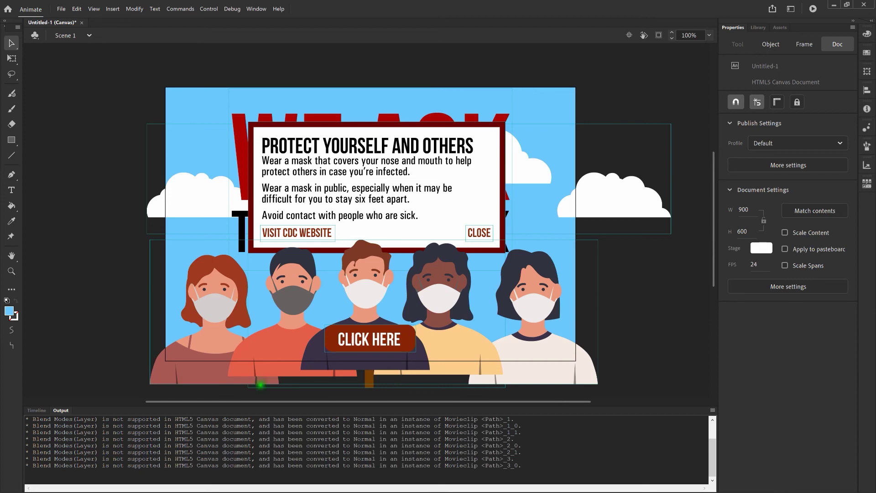
# Enlarge the timeline to show the eight imported layers, Button through Sky, and deselect the stage.
pyautogui.click(39, 410)
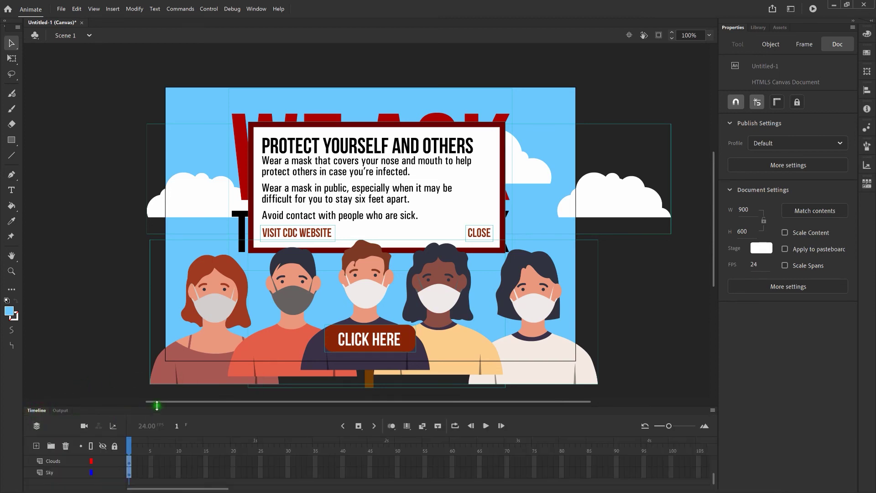
pyautogui.moveTo(156, 405); pyautogui.dragTo(171, 323)
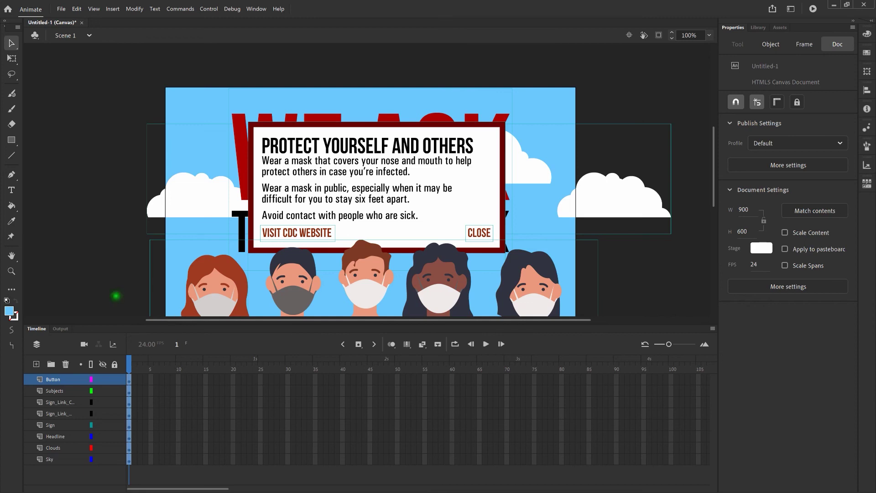
pyautogui.click(88, 200)
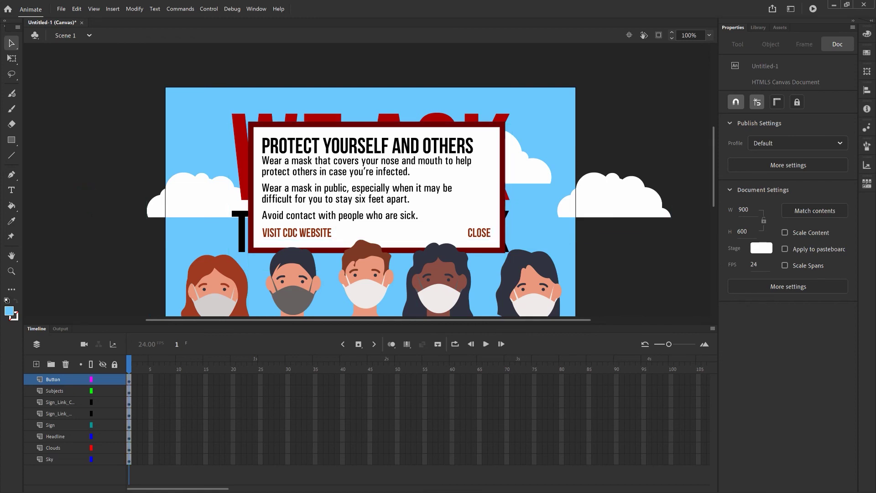
pyautogui.scroll(-2, 370, 181)
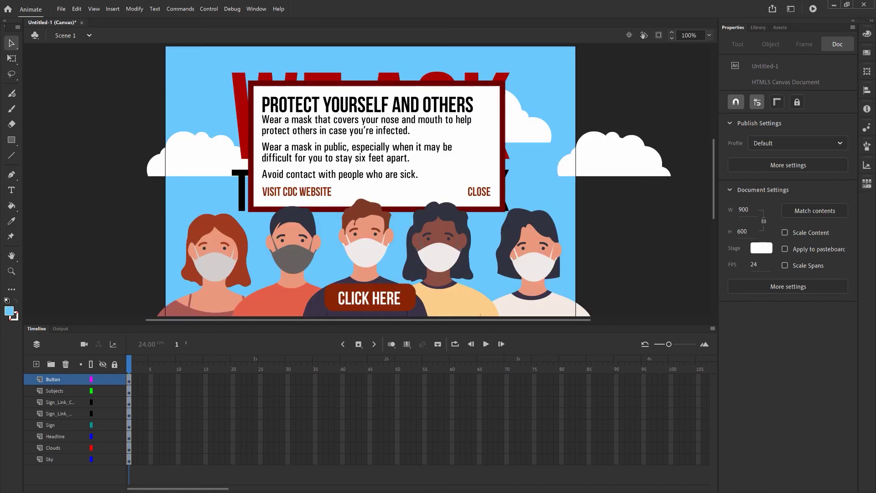